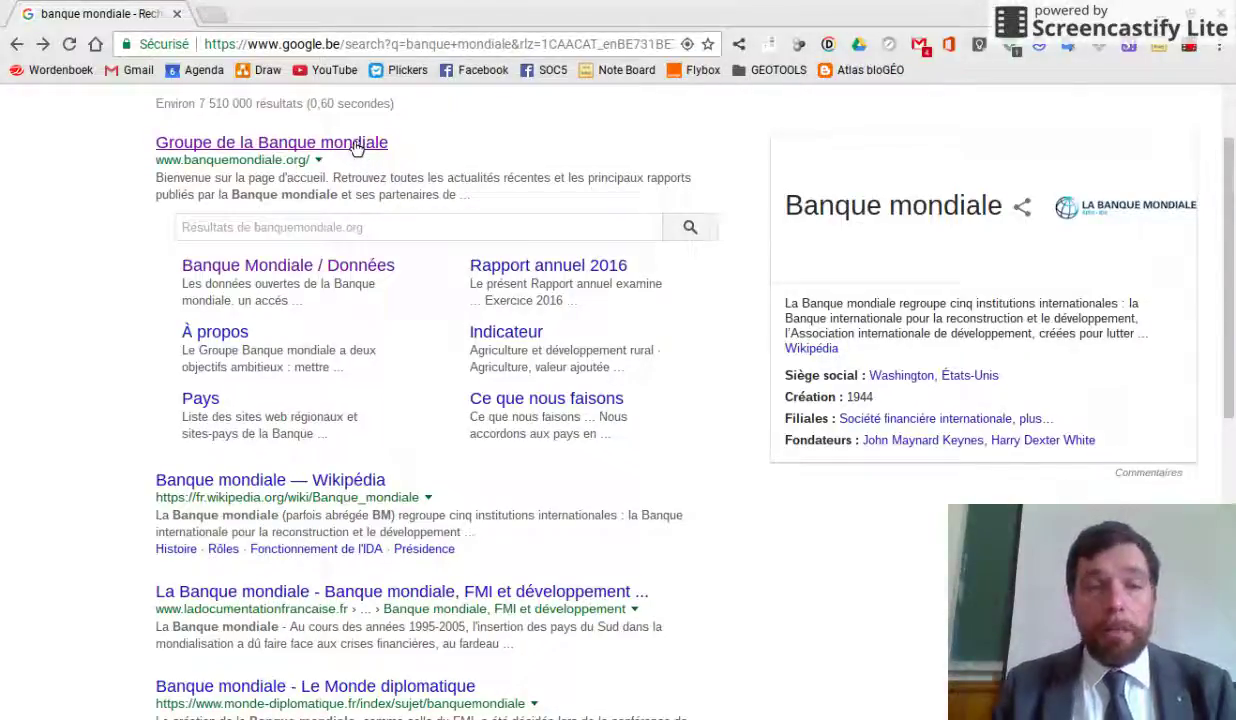
# Go to the Groupe de la Banque mondiale site from the search results and open the Afrique du Sud page in its country data list
pyautogui.click(357, 145)
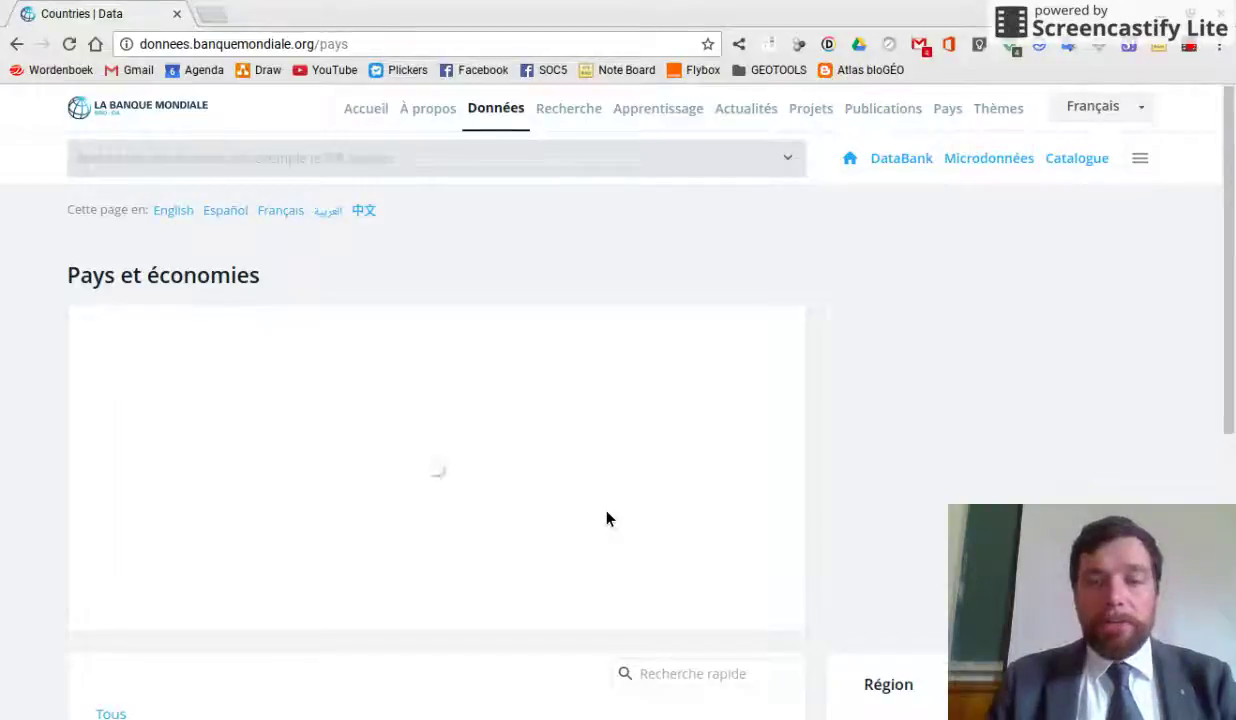
pyautogui.scroll(-7, 613, 519)
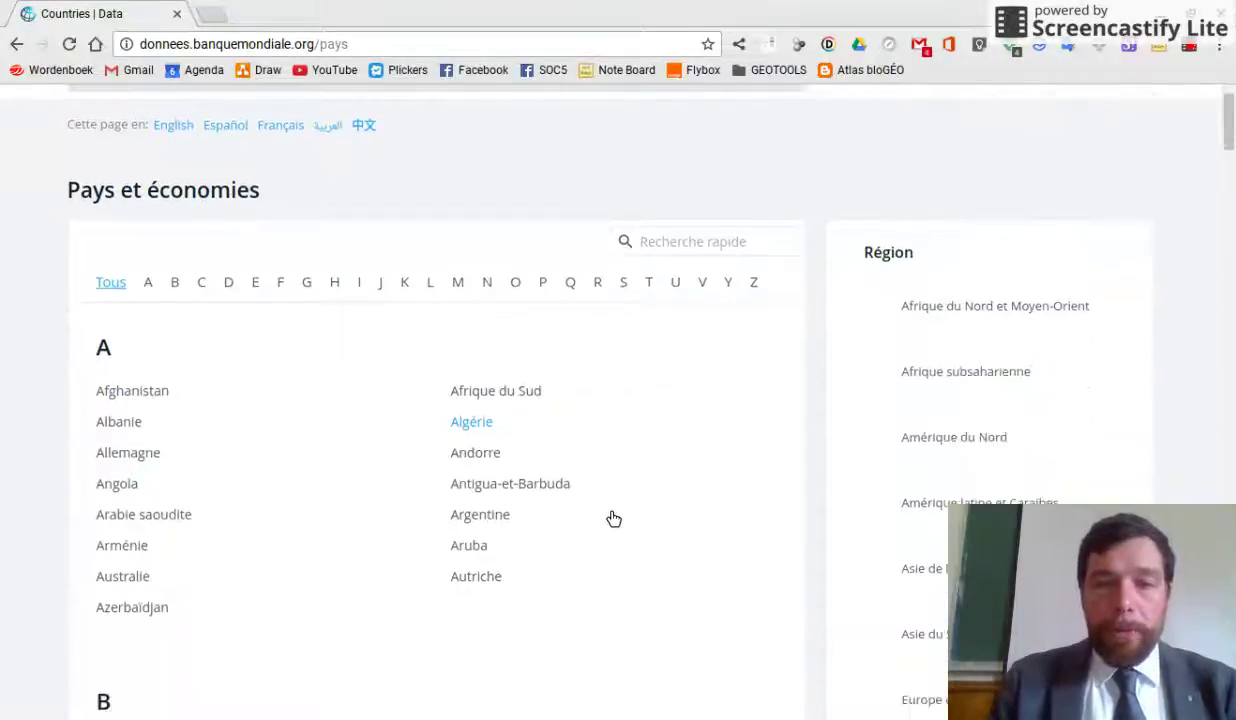
pyautogui.scroll(4, 607, 518)
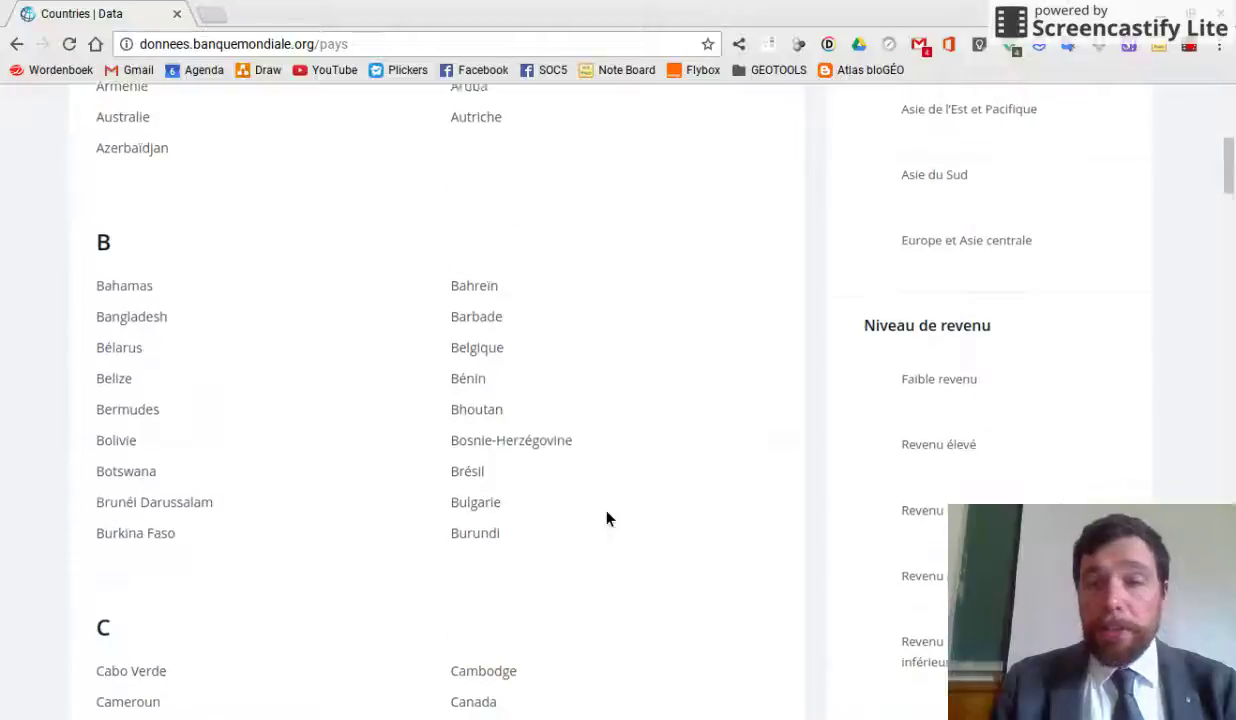
pyautogui.scroll(2, 607, 518)
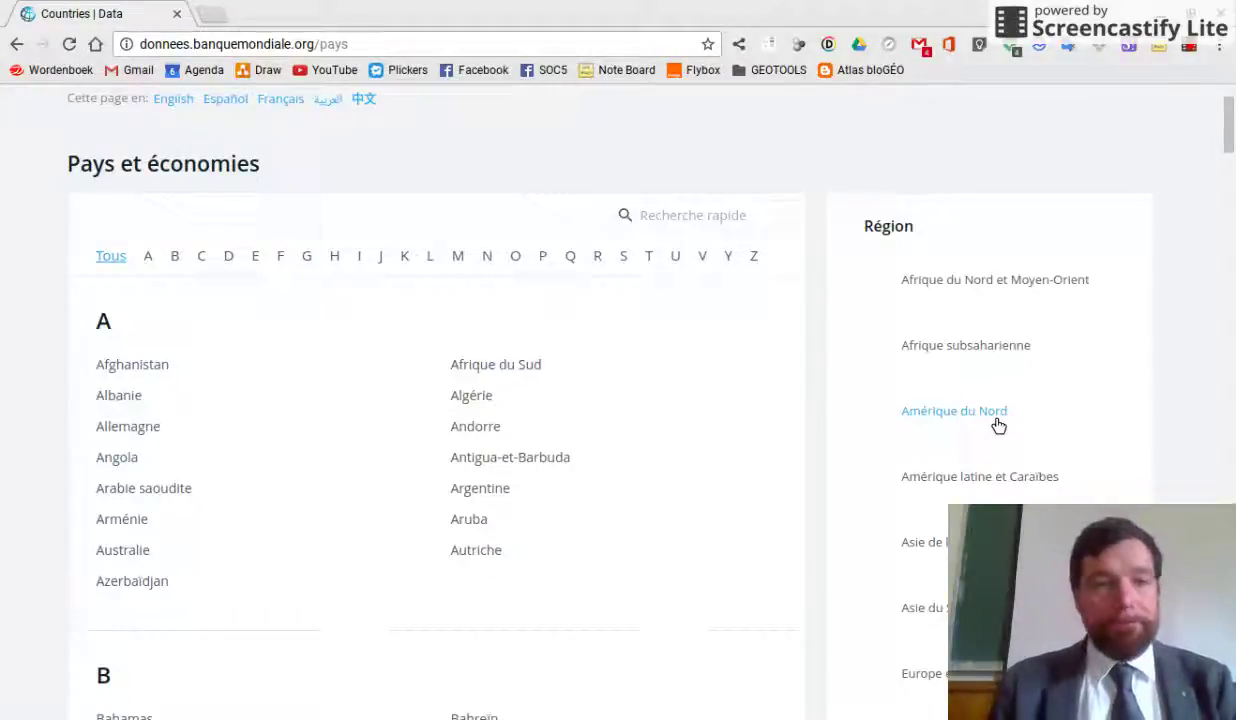
pyautogui.click(476, 376)
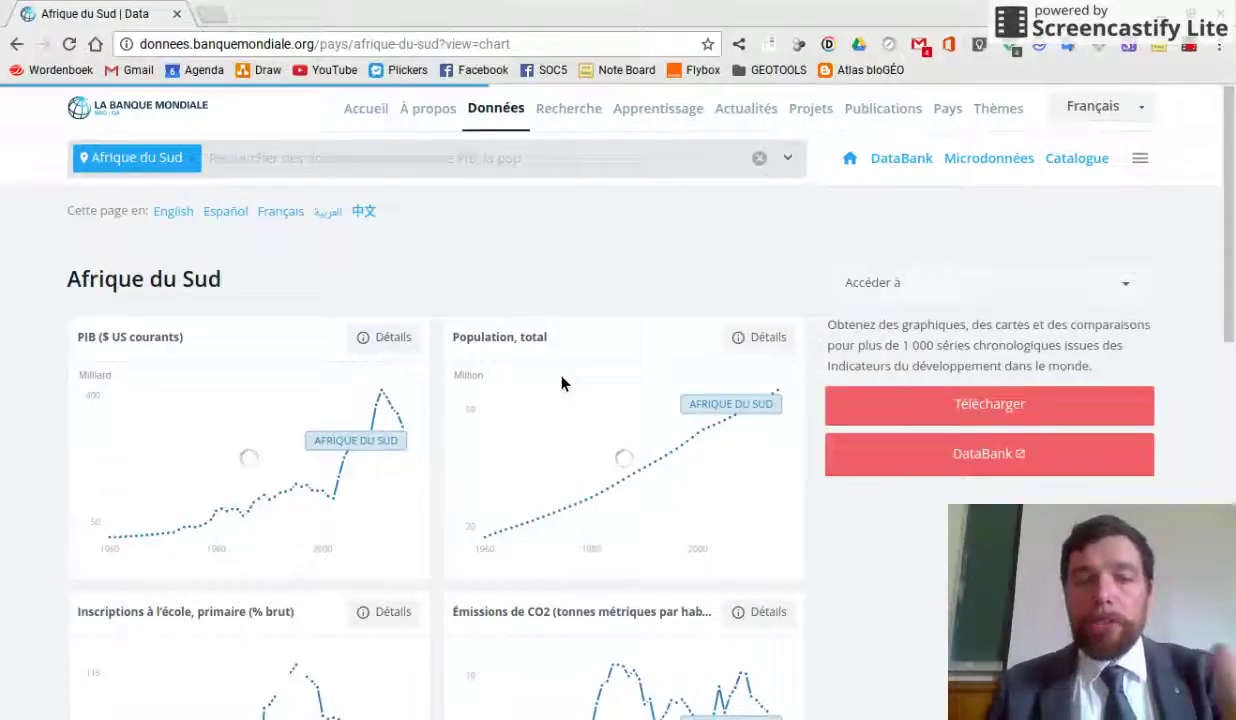
# Review the indicator charts for Afrique du Sud and open the country's data in DataBank
pyautogui.scroll(-2, 561, 383)
pyautogui.scroll(-5, 561, 383)
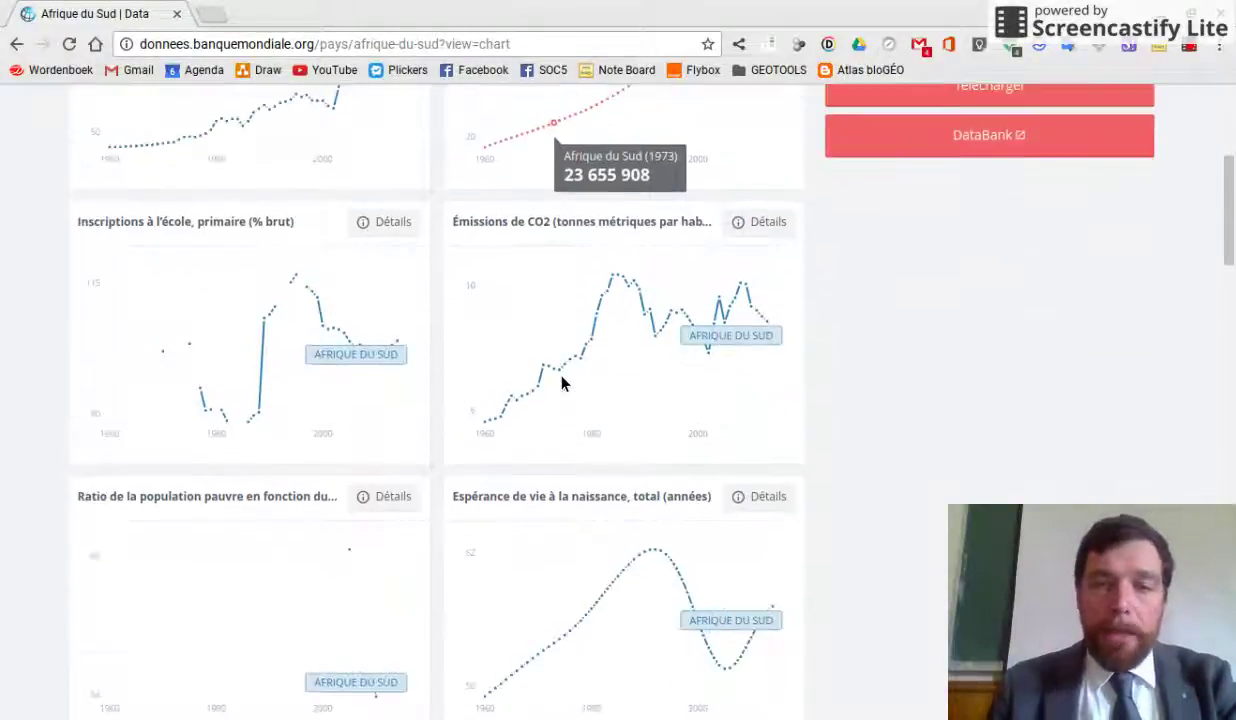
pyautogui.scroll(-8, 561, 383)
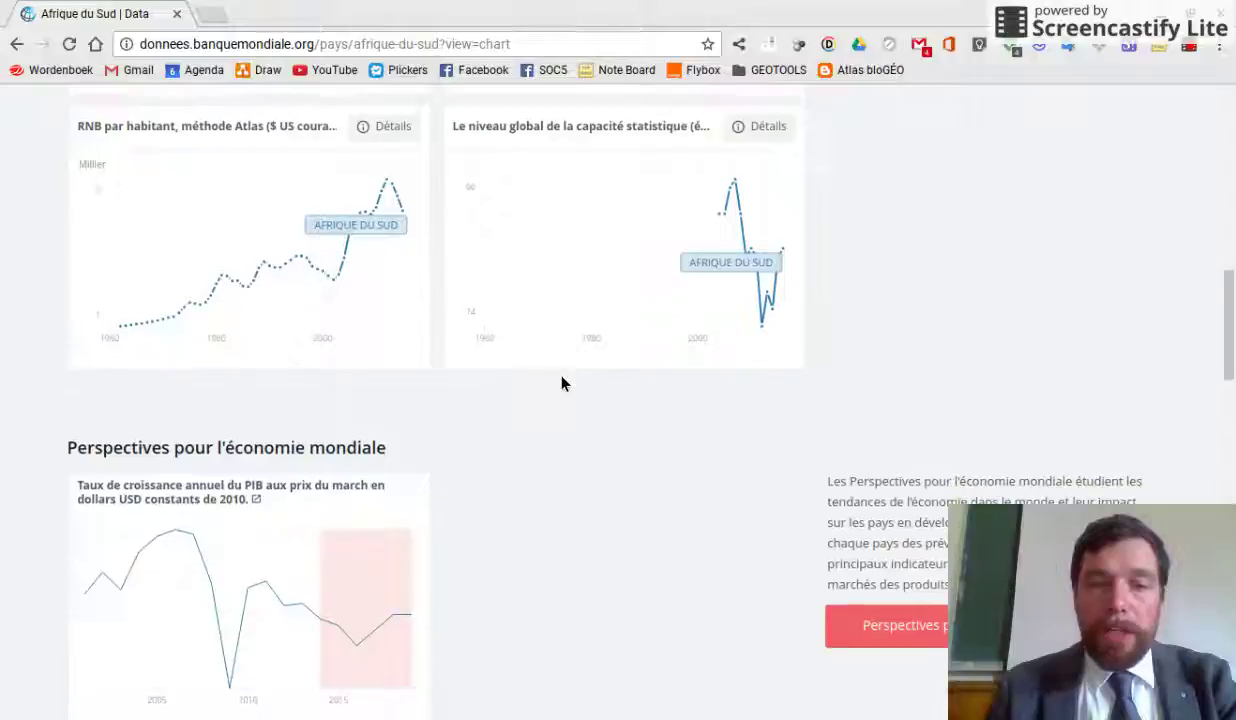
pyautogui.scroll(13, 561, 383)
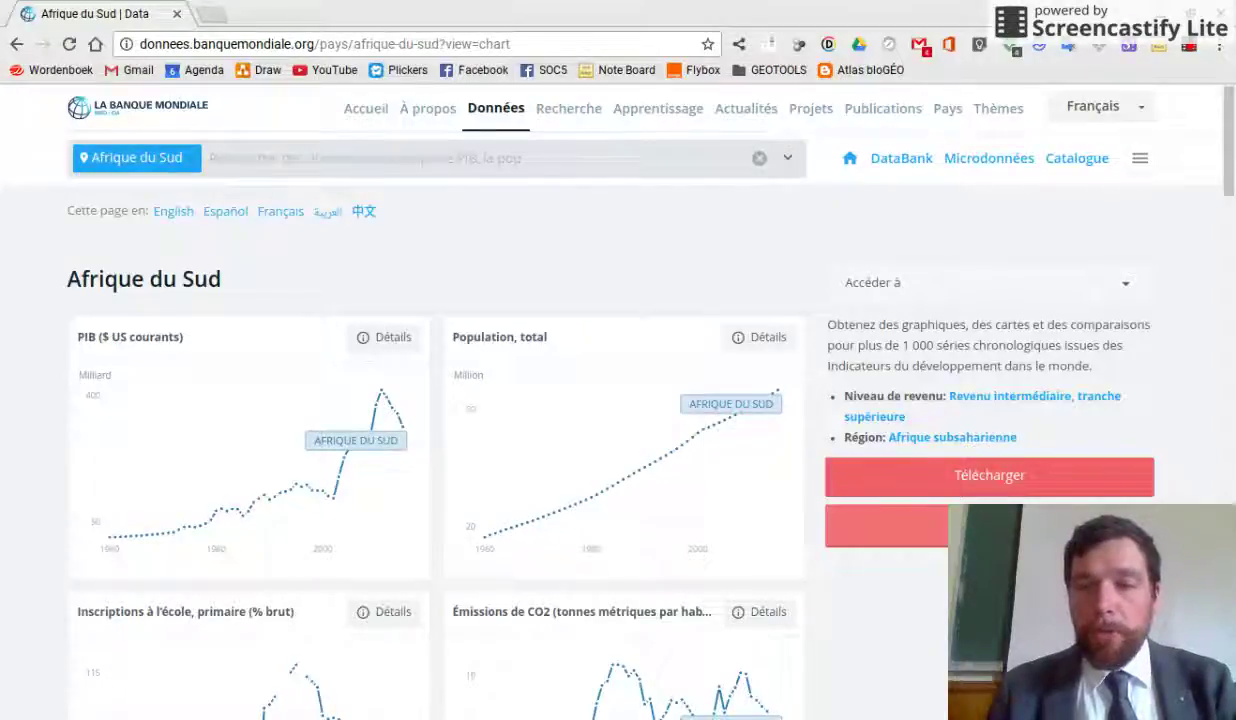
pyautogui.click(886, 525)
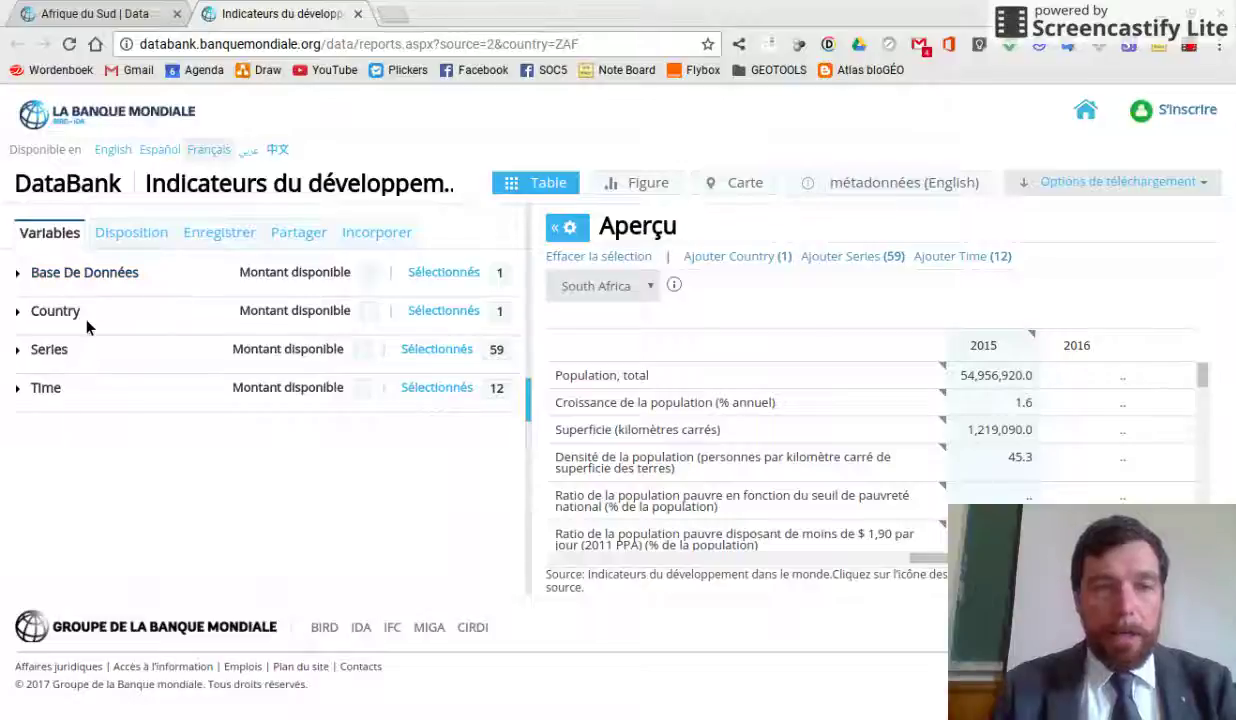
# Examine the available entries of the Country variable and expand Series to look through its indicators
pyautogui.click(29, 324)
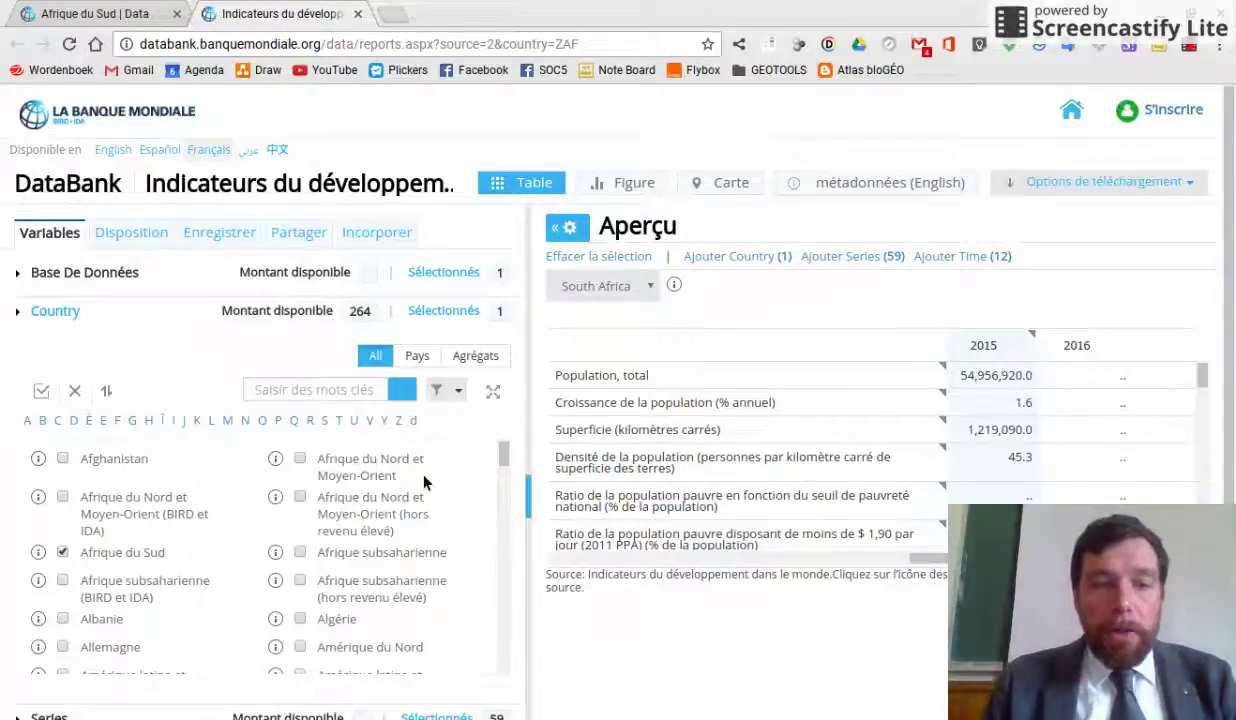
pyautogui.click(85, 321)
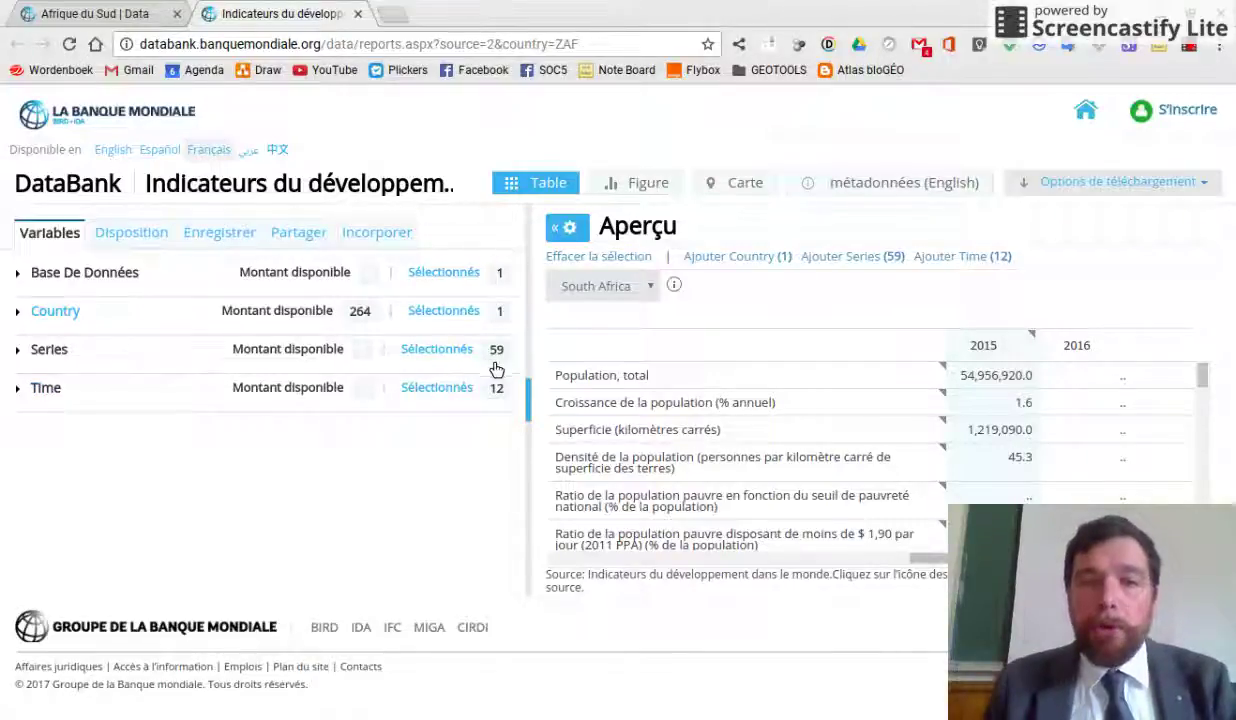
pyautogui.click(20, 357)
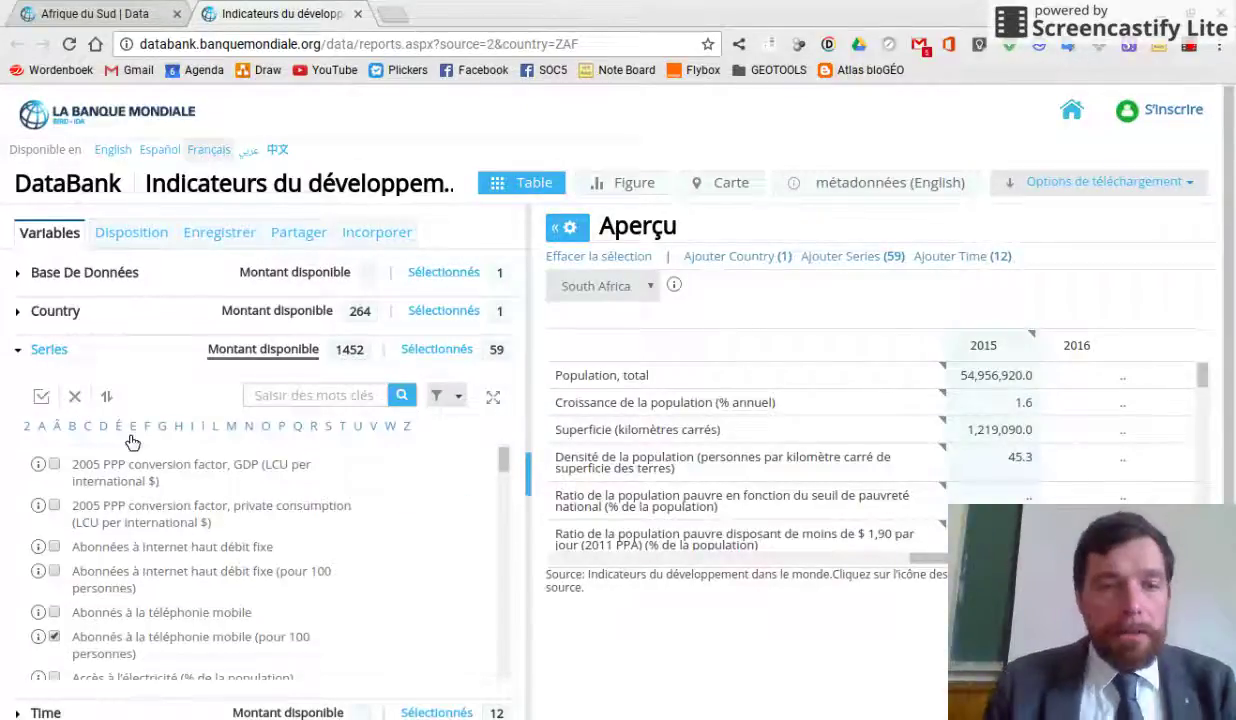
pyautogui.scroll(-3, 295, 503)
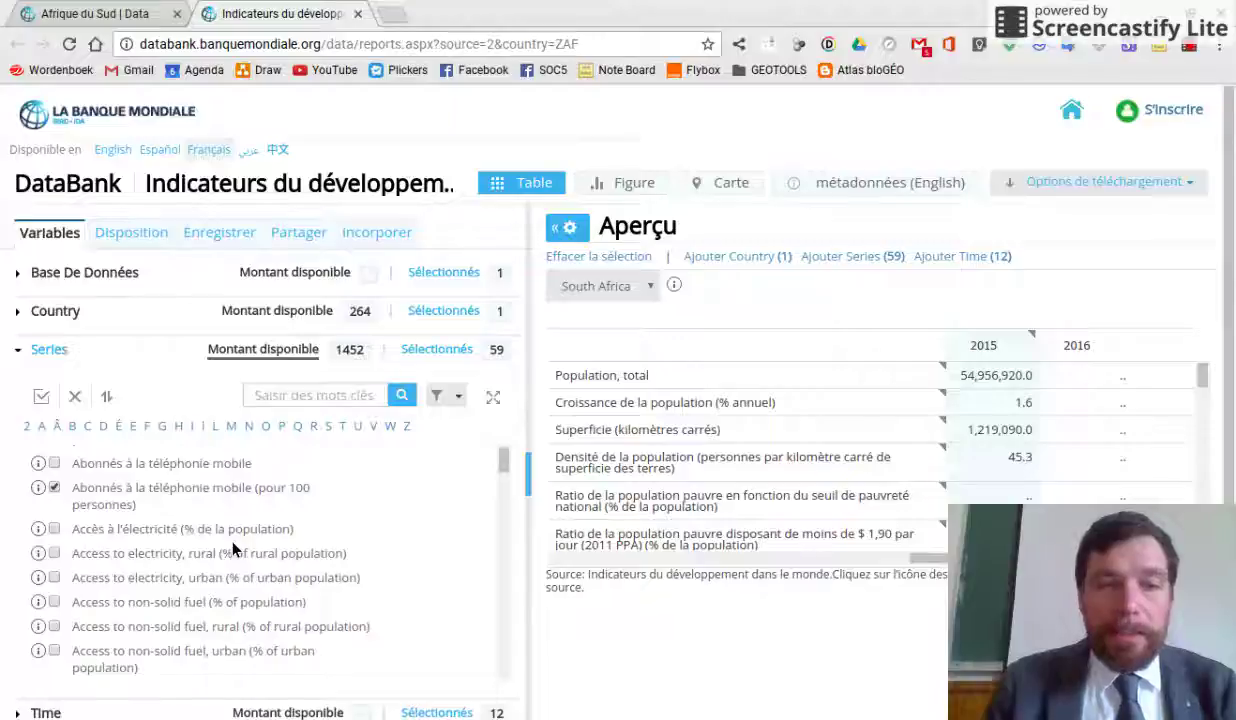
pyautogui.scroll(-3, 232, 548)
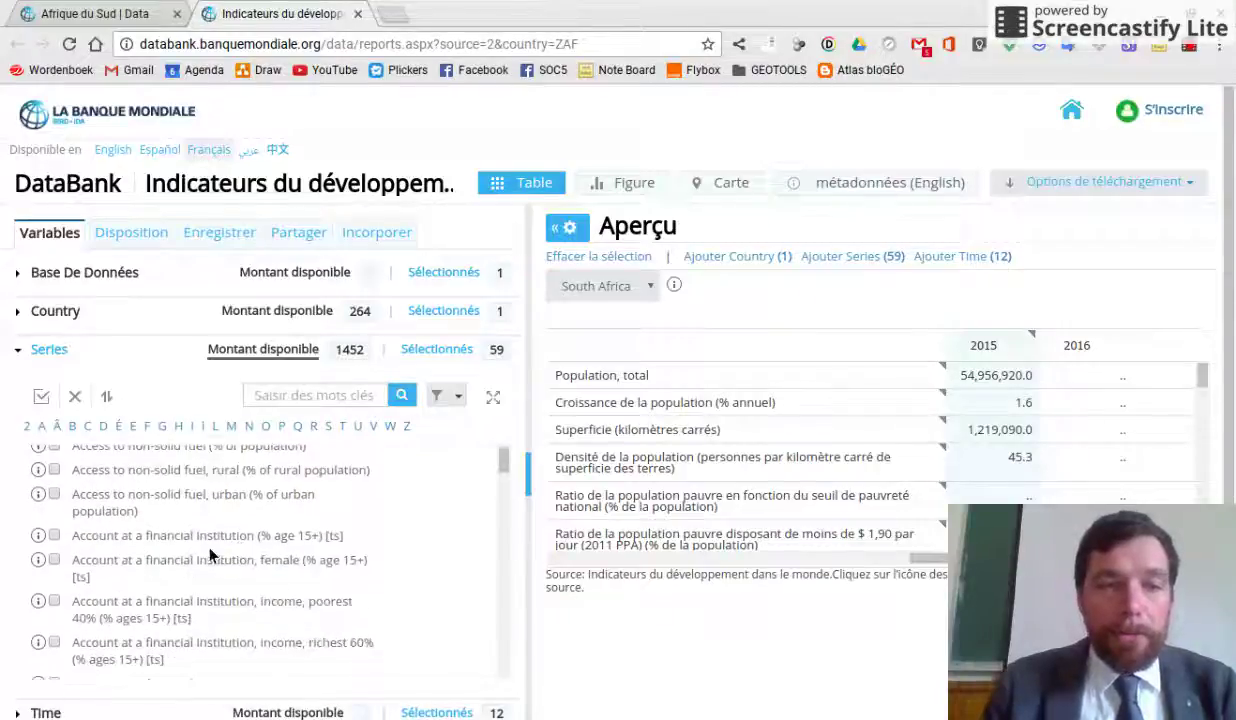
pyautogui.scroll(-3, 204, 555)
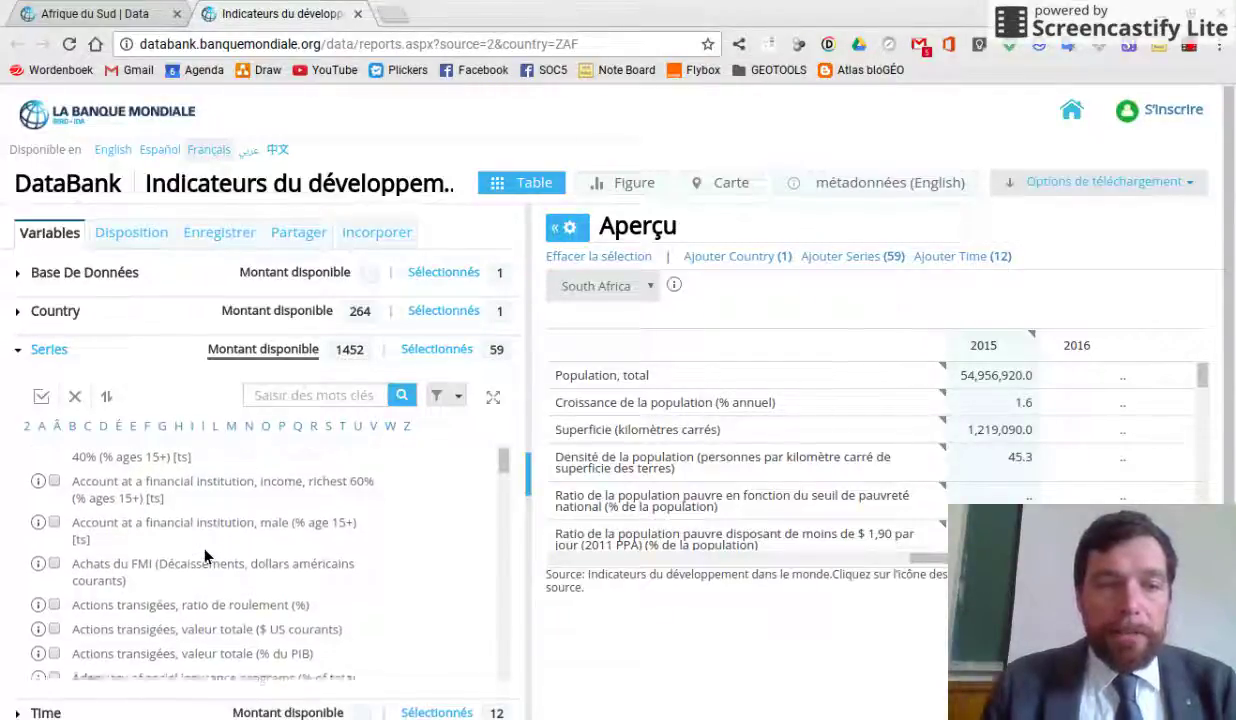
pyautogui.scroll(-3, 205, 556)
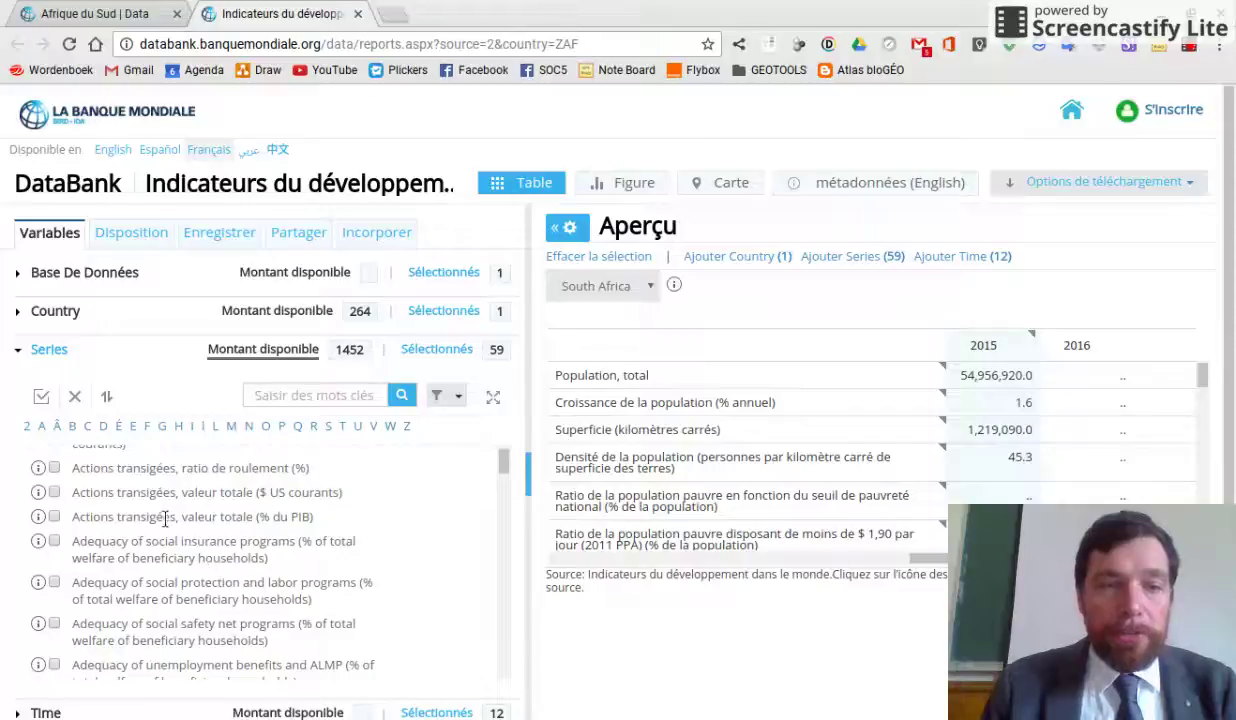
pyautogui.scroll(-3, 187, 519)
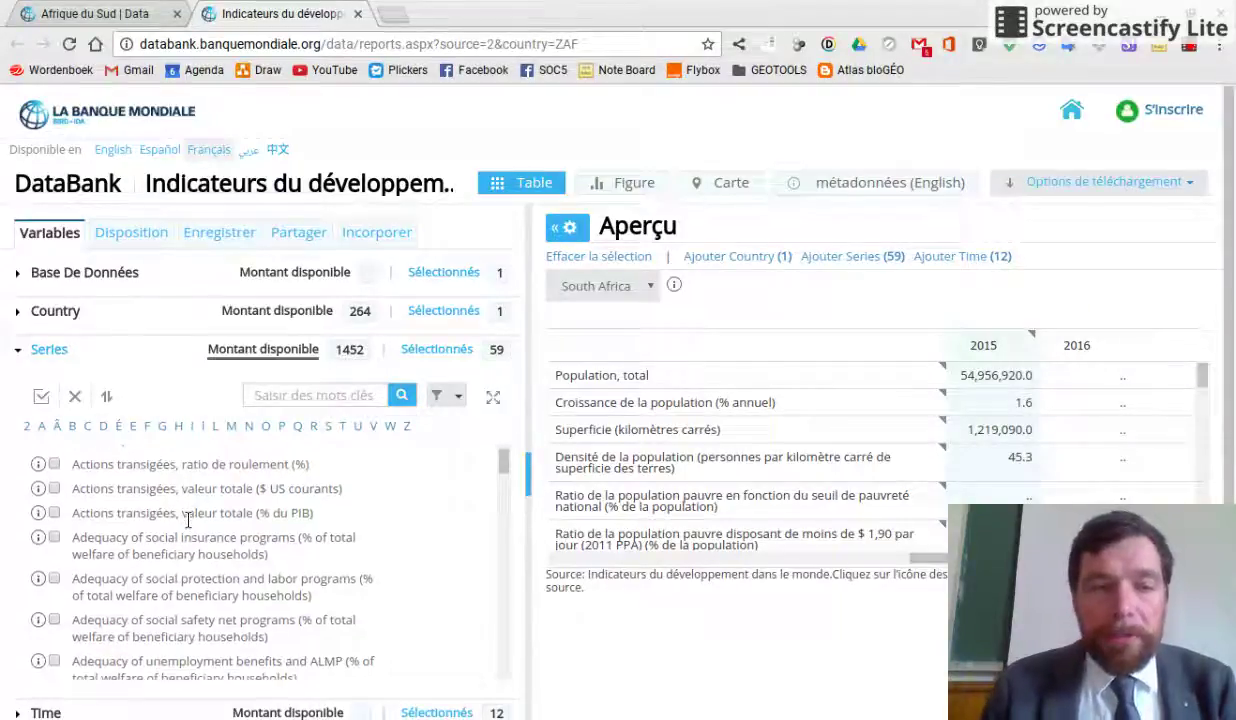
pyautogui.scroll(-3, 188, 519)
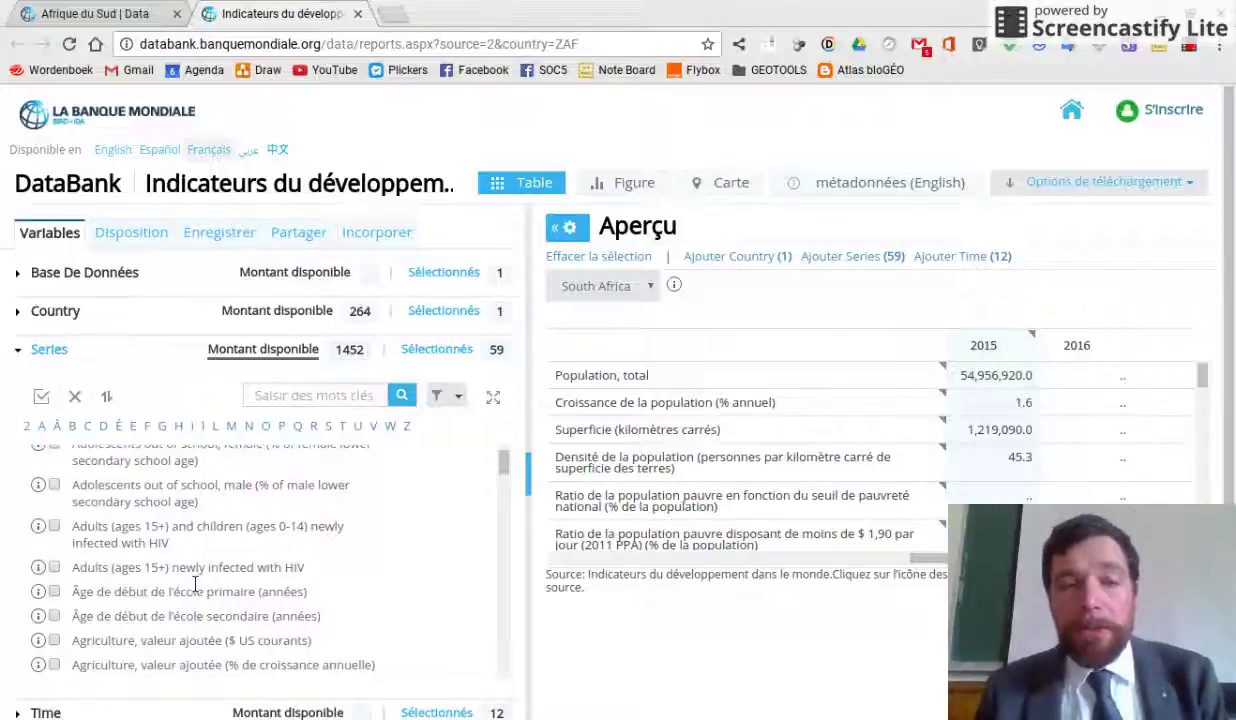
pyautogui.scroll(-3, 322, 530)
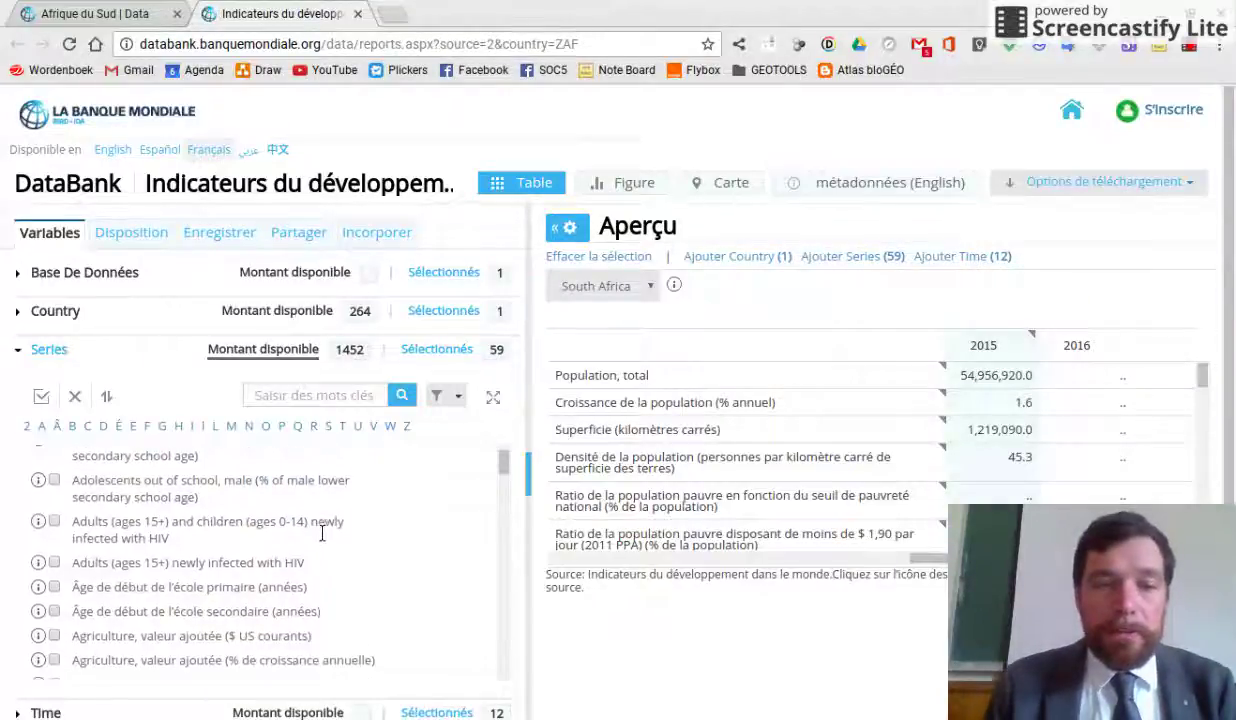
# View the thematic filter categories offered for the Series list
pyautogui.click(460, 399)
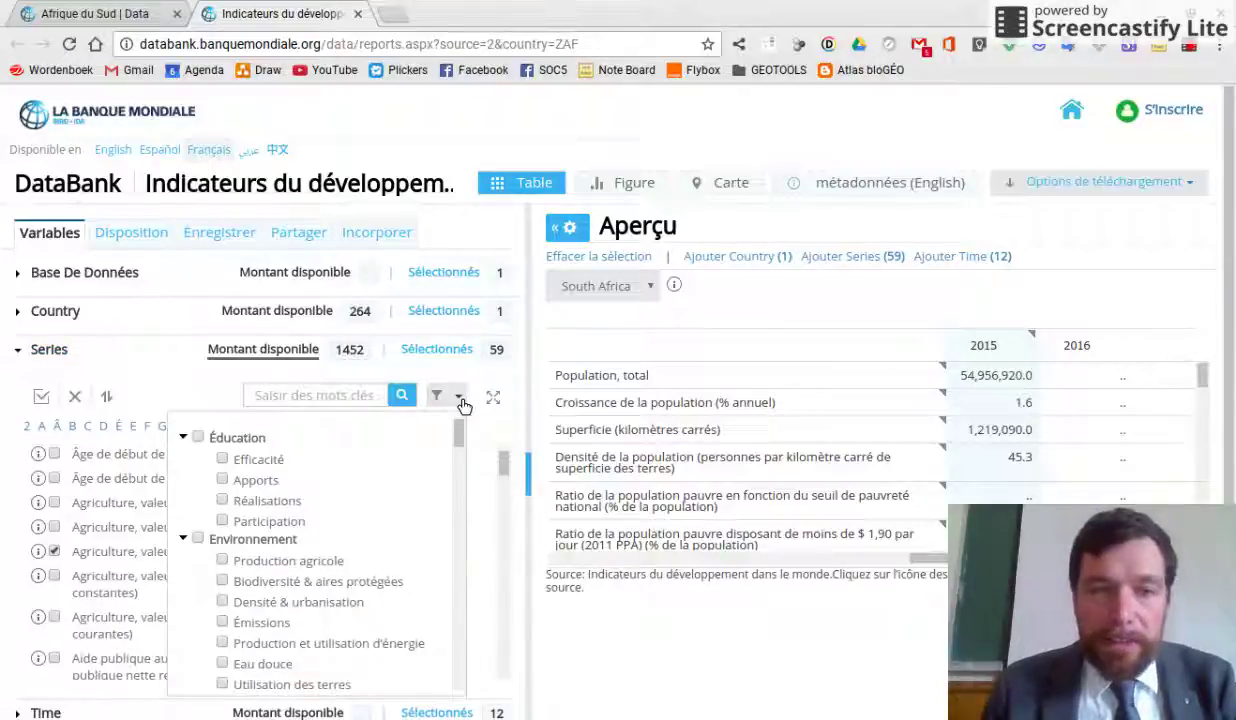
pyautogui.moveTo(461, 436)
pyautogui.mouseDown()
pyautogui.moveTo(475, 698)
pyautogui.moveTo(461, 676)
pyautogui.moveTo(467, 420)
pyautogui.mouseUp()
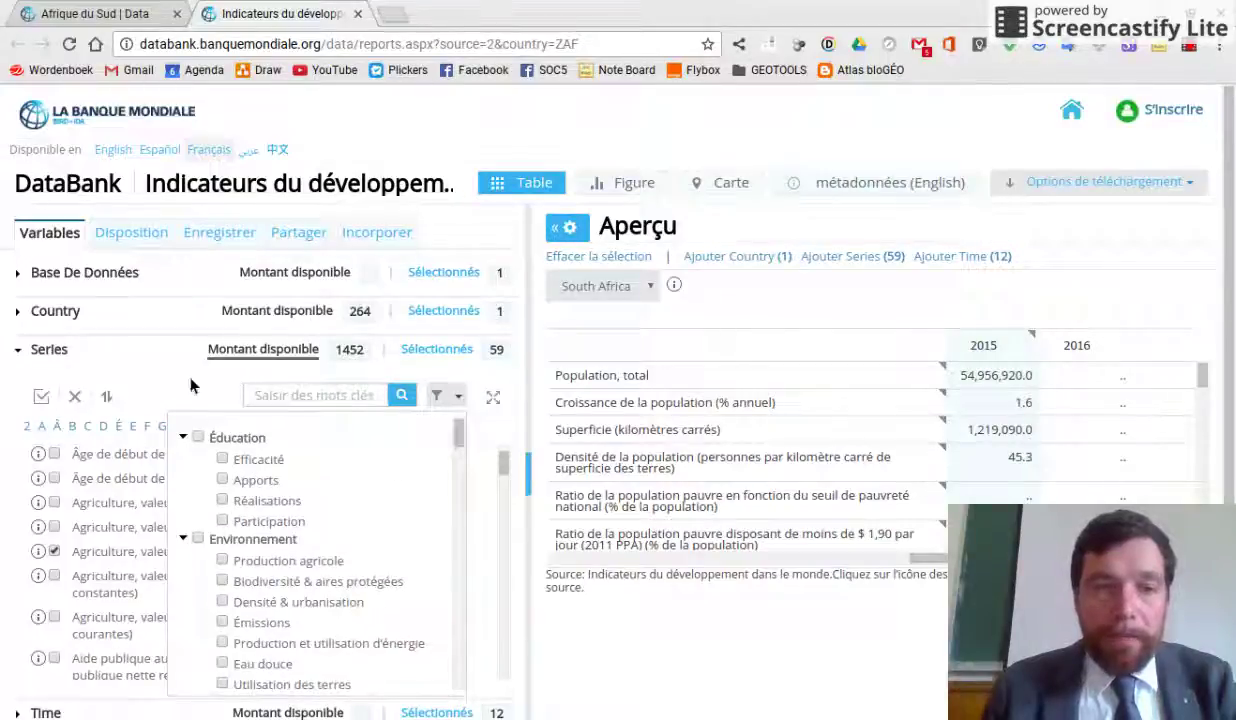
pyautogui.click(70, 443)
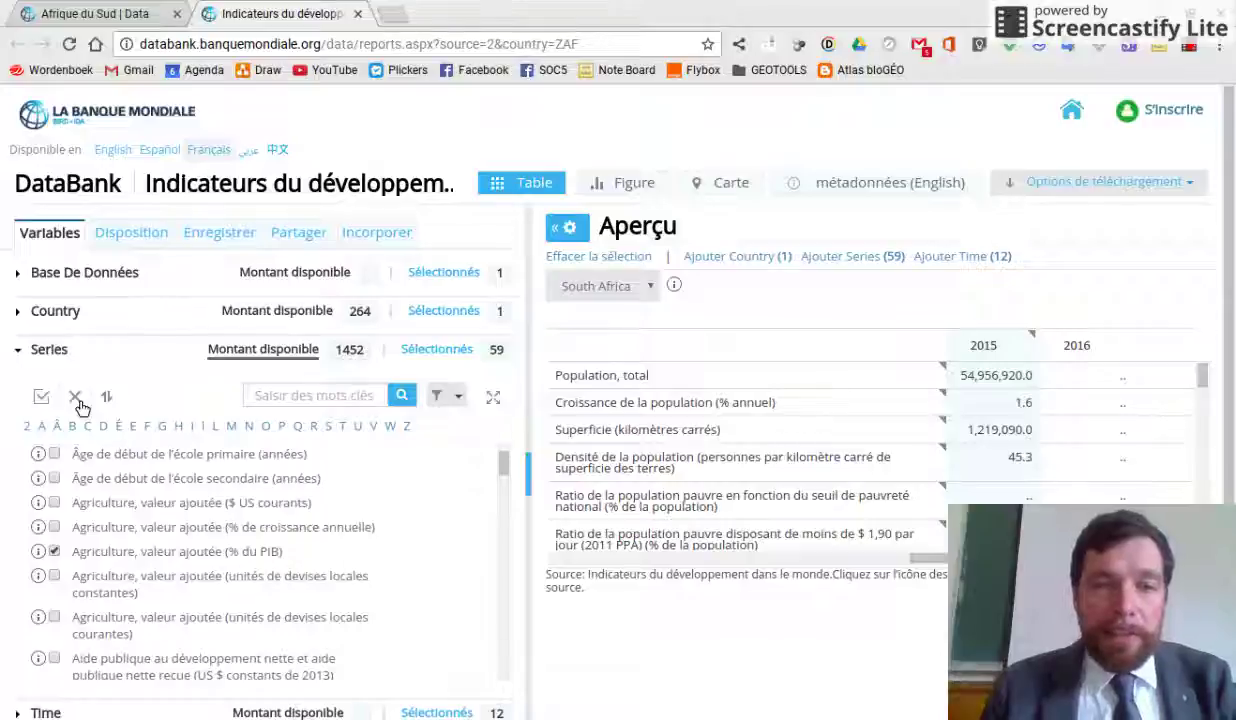
# Clear all selected series, select only "Abonnés à la téléphonie mobile", and apply the modifications to the report
pyautogui.click(76, 398)
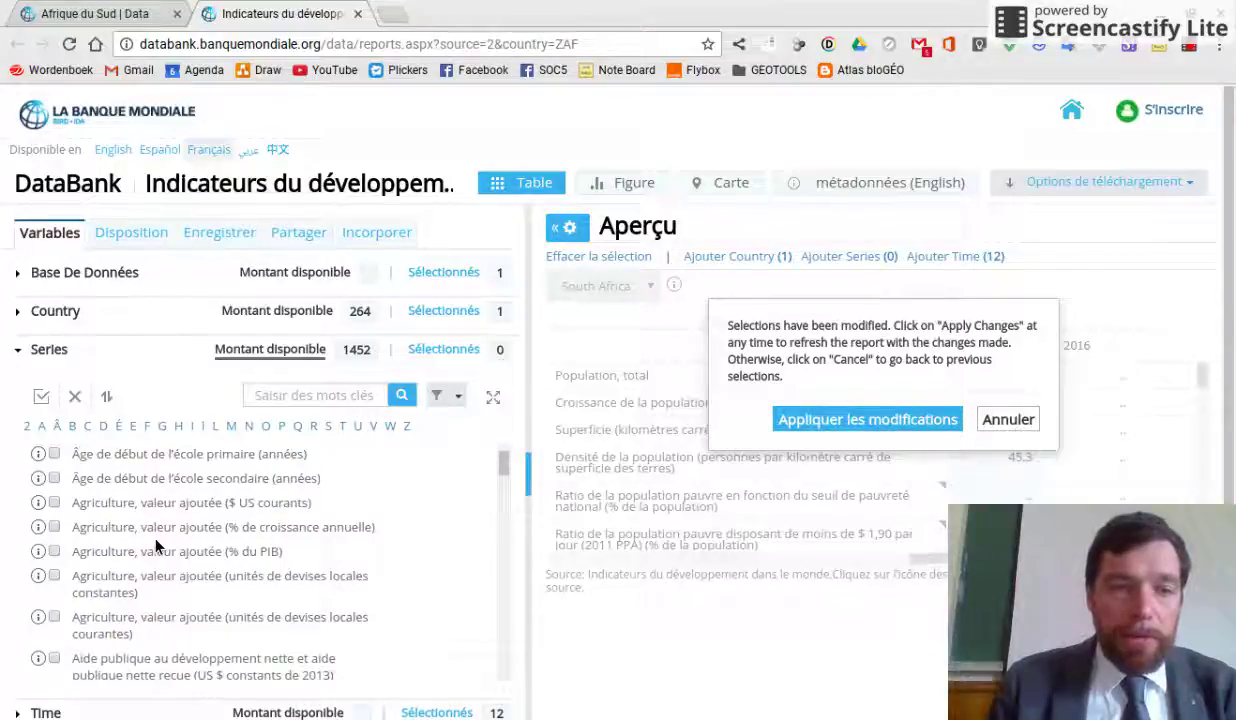
pyautogui.scroll(3, 158, 546)
pyautogui.scroll(10, 163, 547)
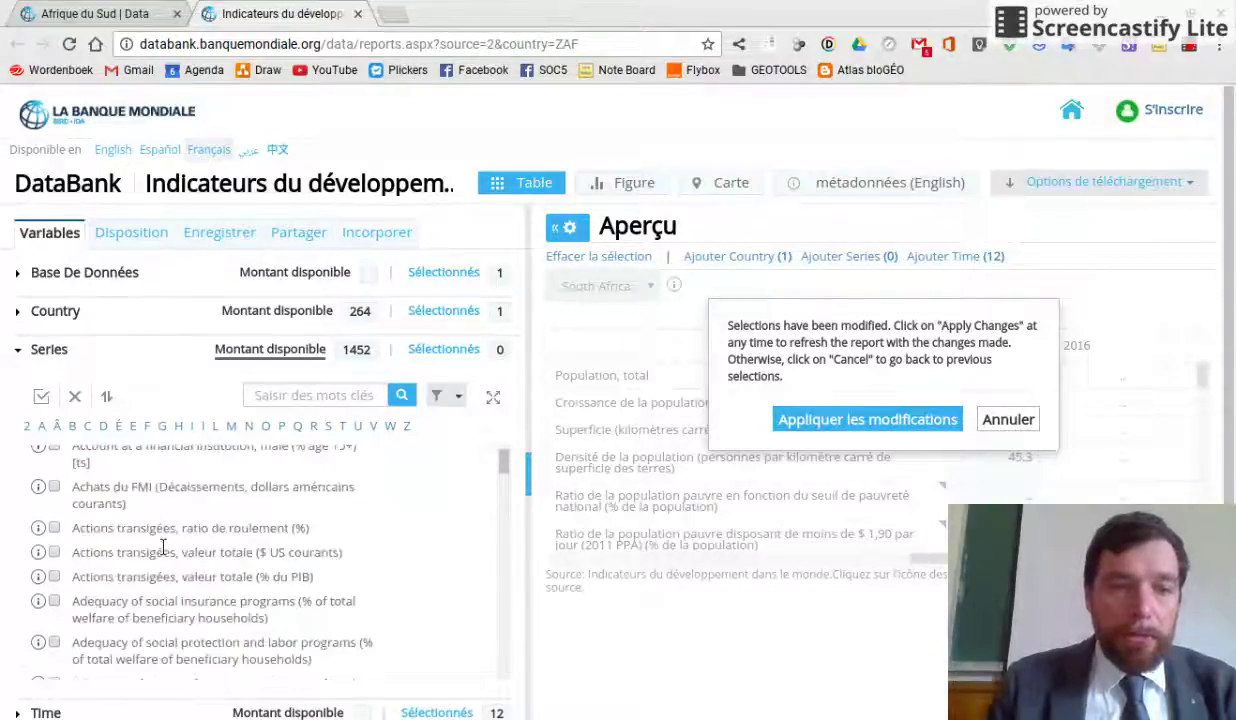
pyautogui.scroll(4, 160, 545)
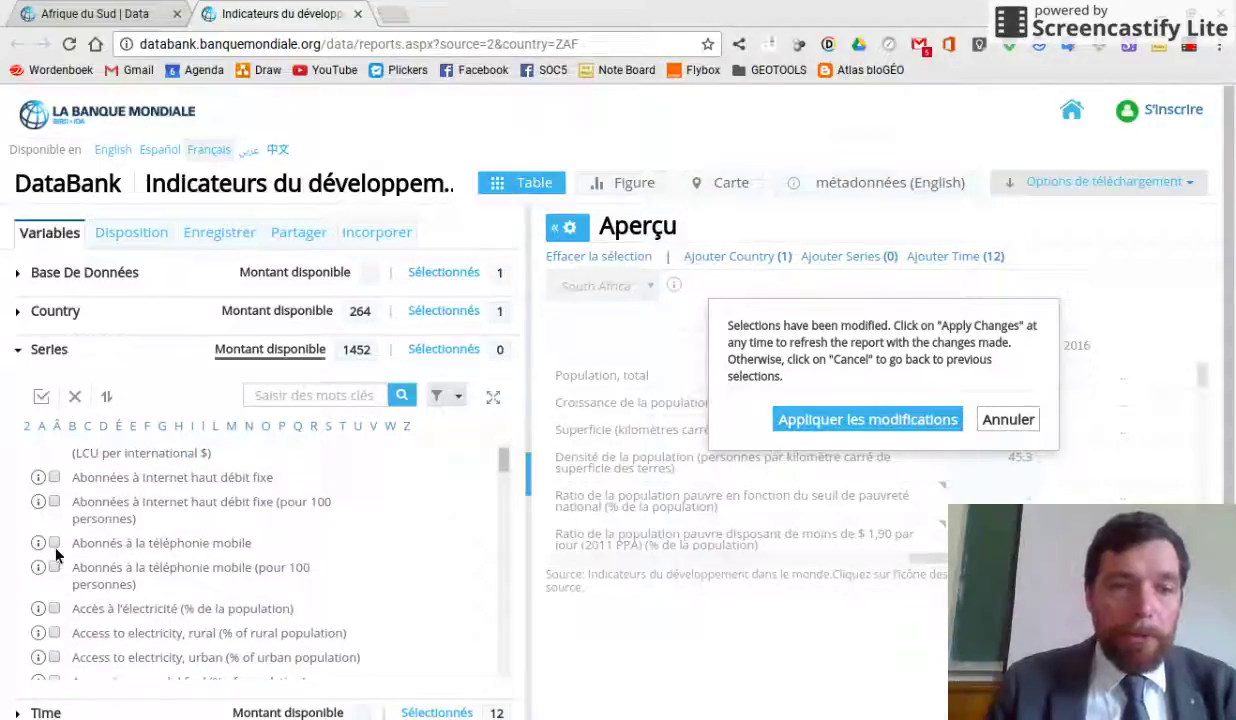
pyautogui.click(55, 546)
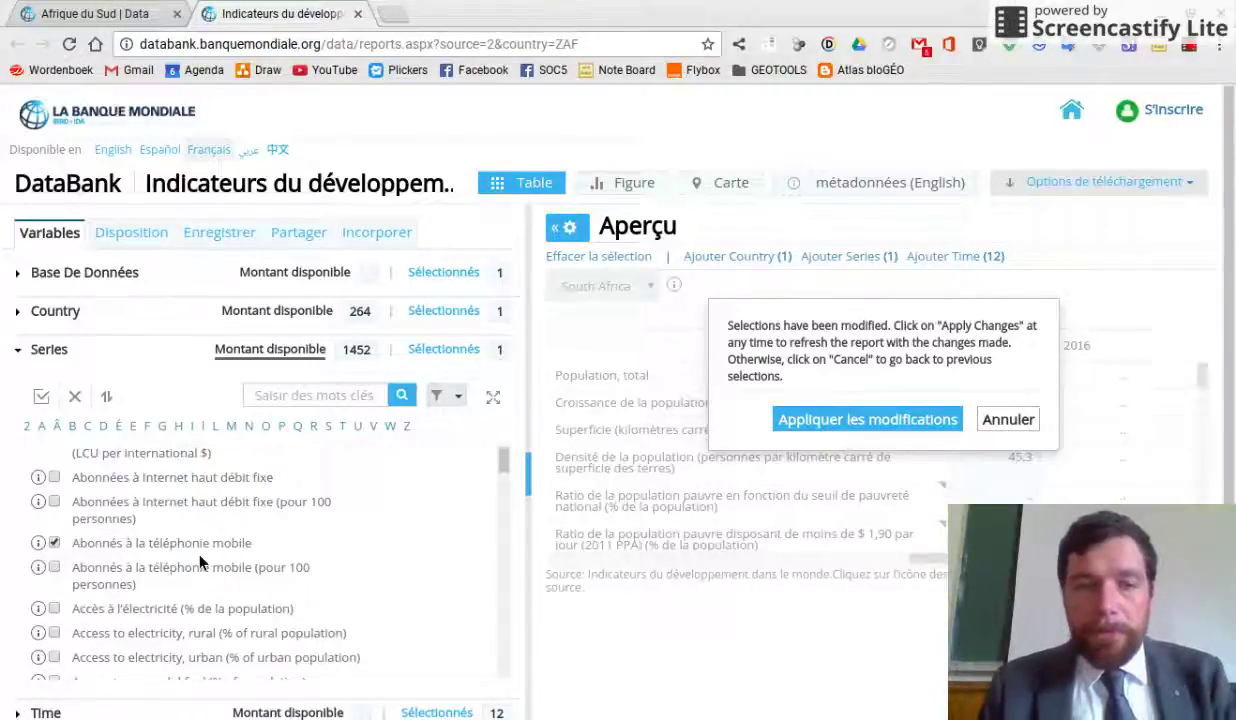
pyautogui.click(924, 424)
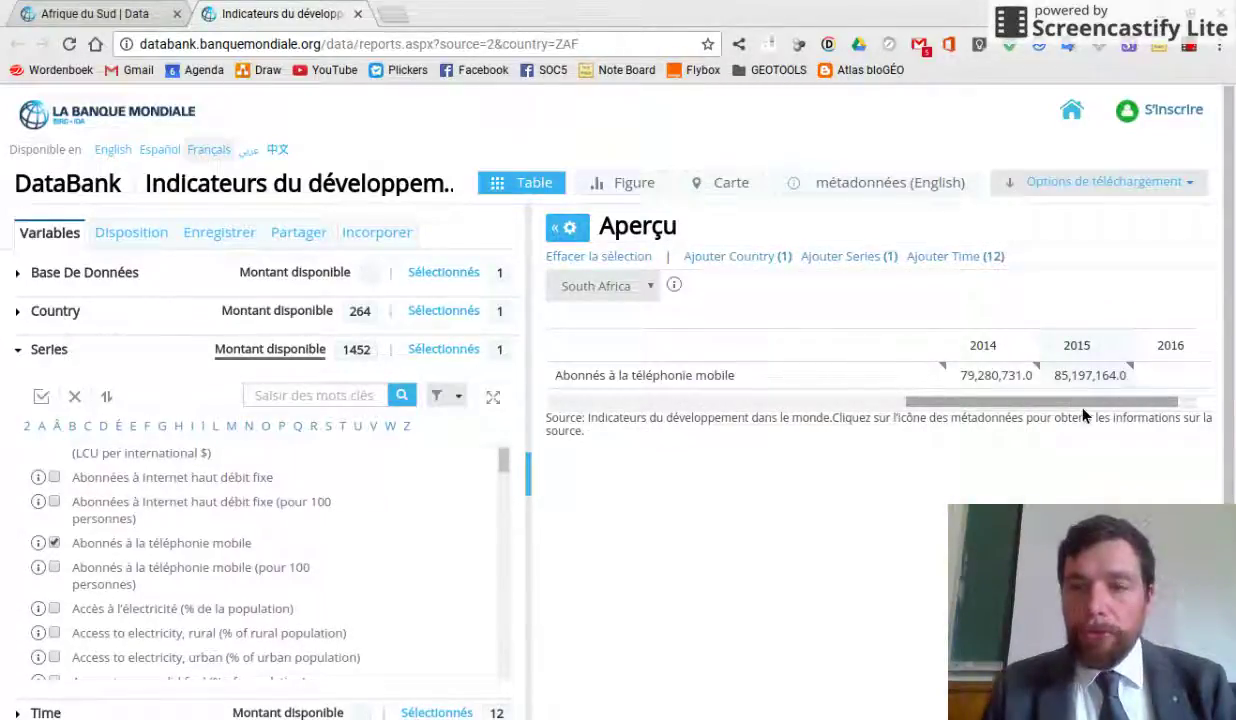
# Widen the report preview and examine the yearly mobile subscription figures for South Africa from 2007 to 2016
pyautogui.moveTo(1082, 402); pyautogui.dragTo(774, 402)
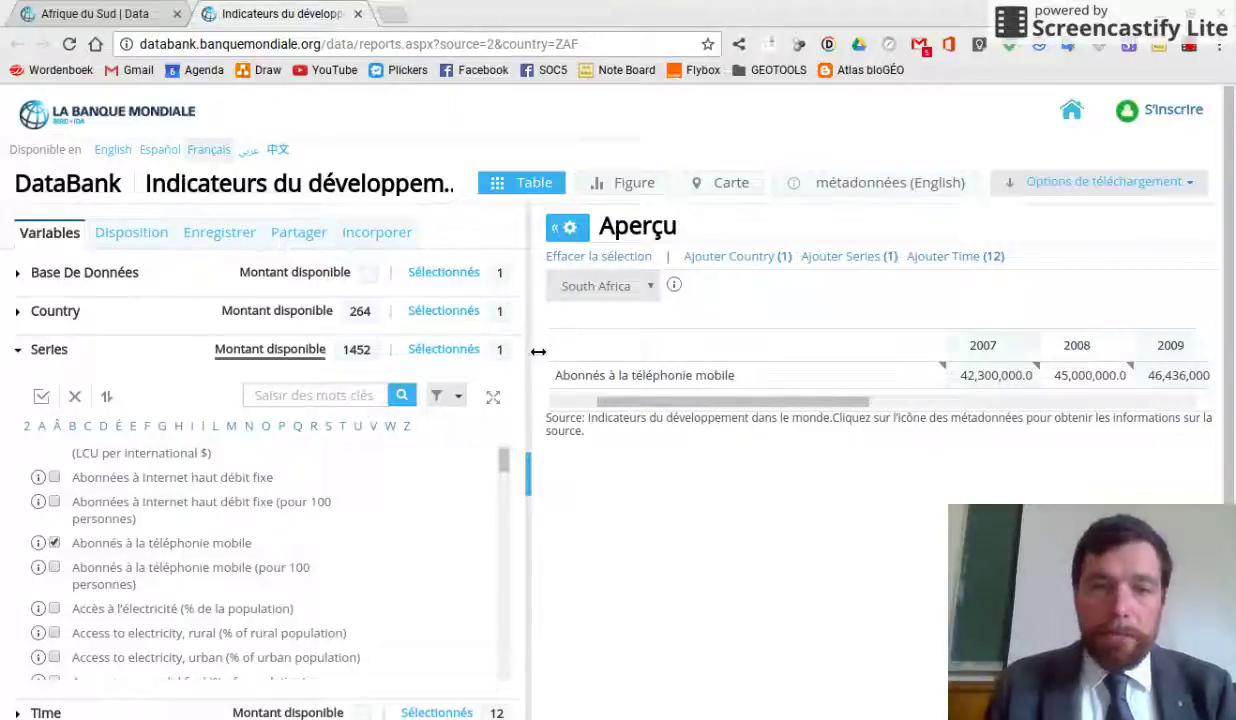
pyautogui.moveTo(538, 351); pyautogui.dragTo(34, 358)
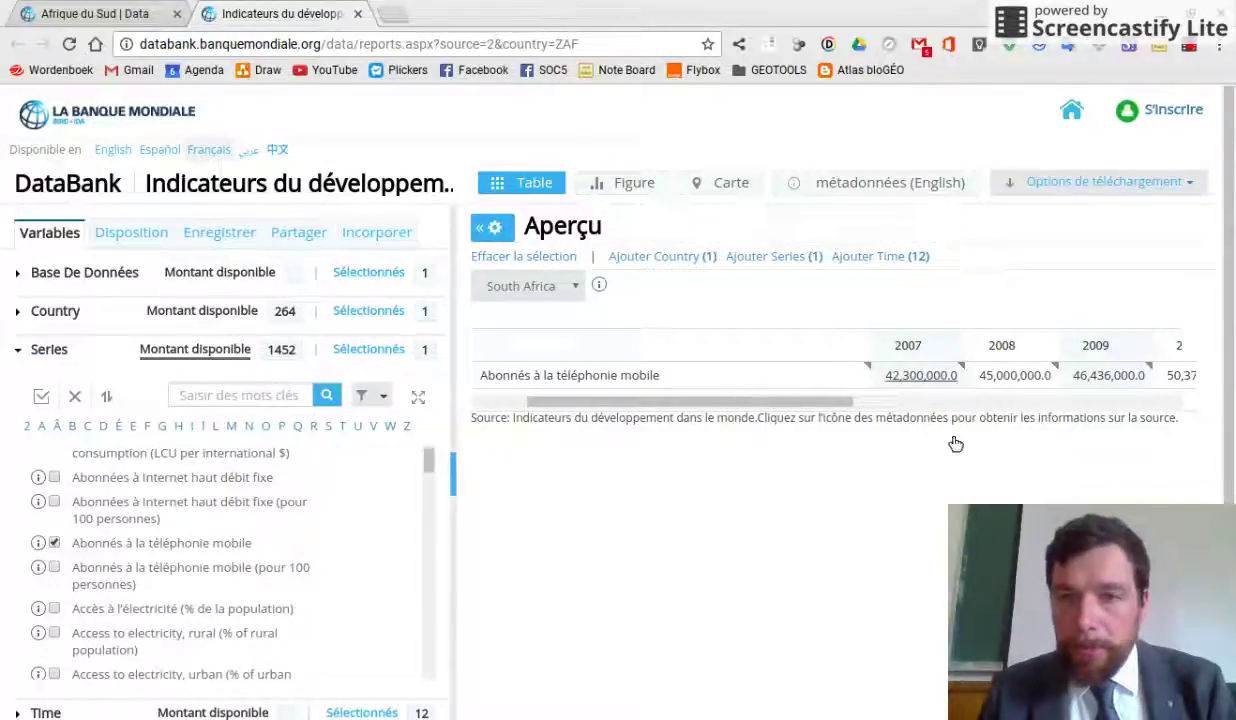
pyautogui.scroll(-1, 940, 492)
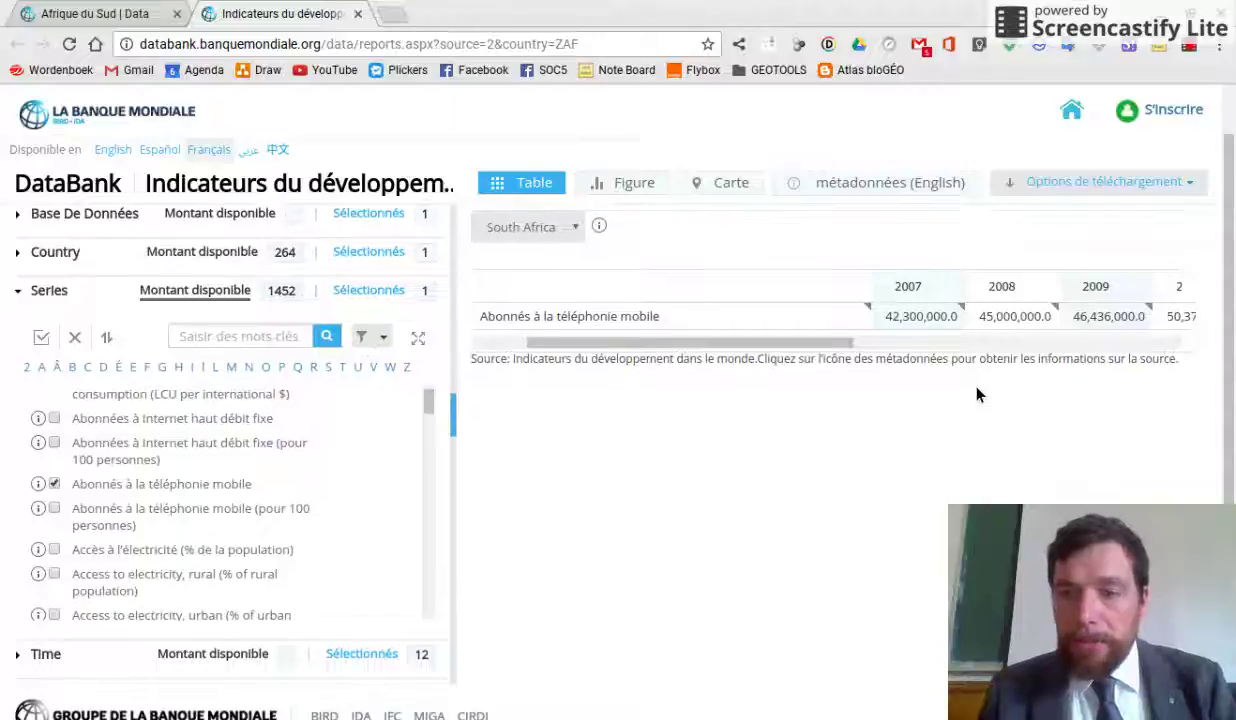
pyautogui.moveTo(817, 357); pyautogui.dragTo(1158, 343)
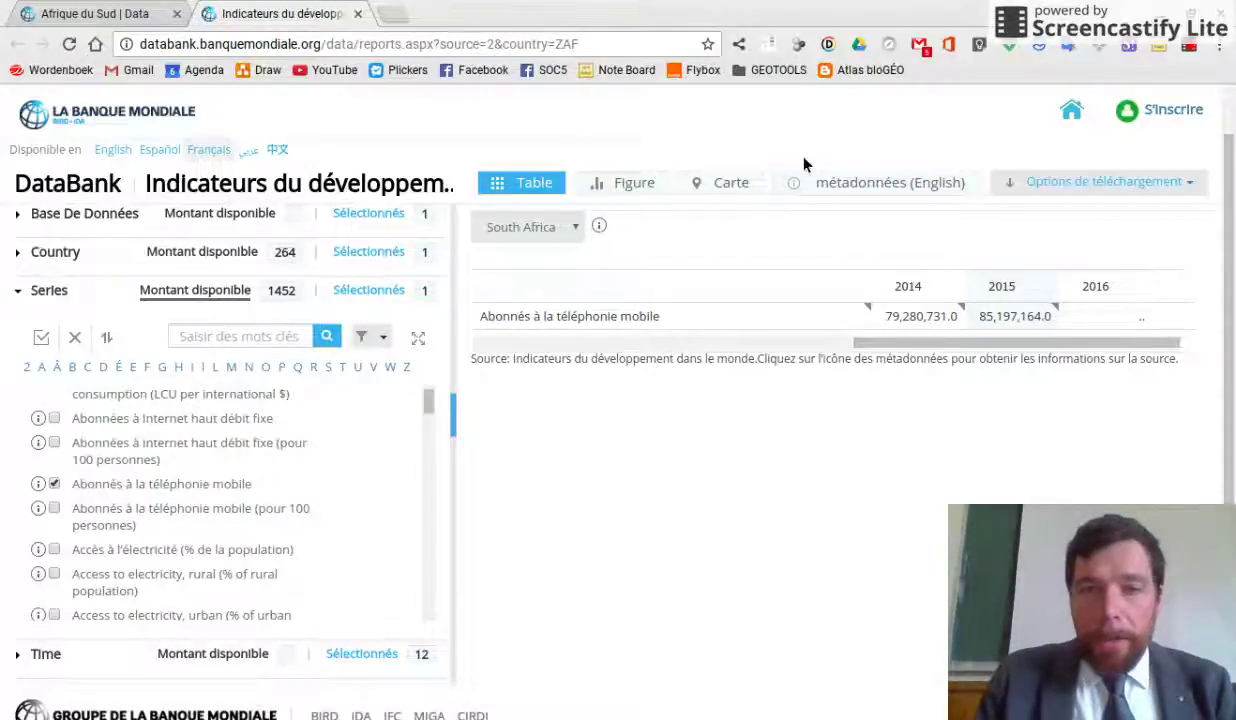
pyautogui.click(643, 193)
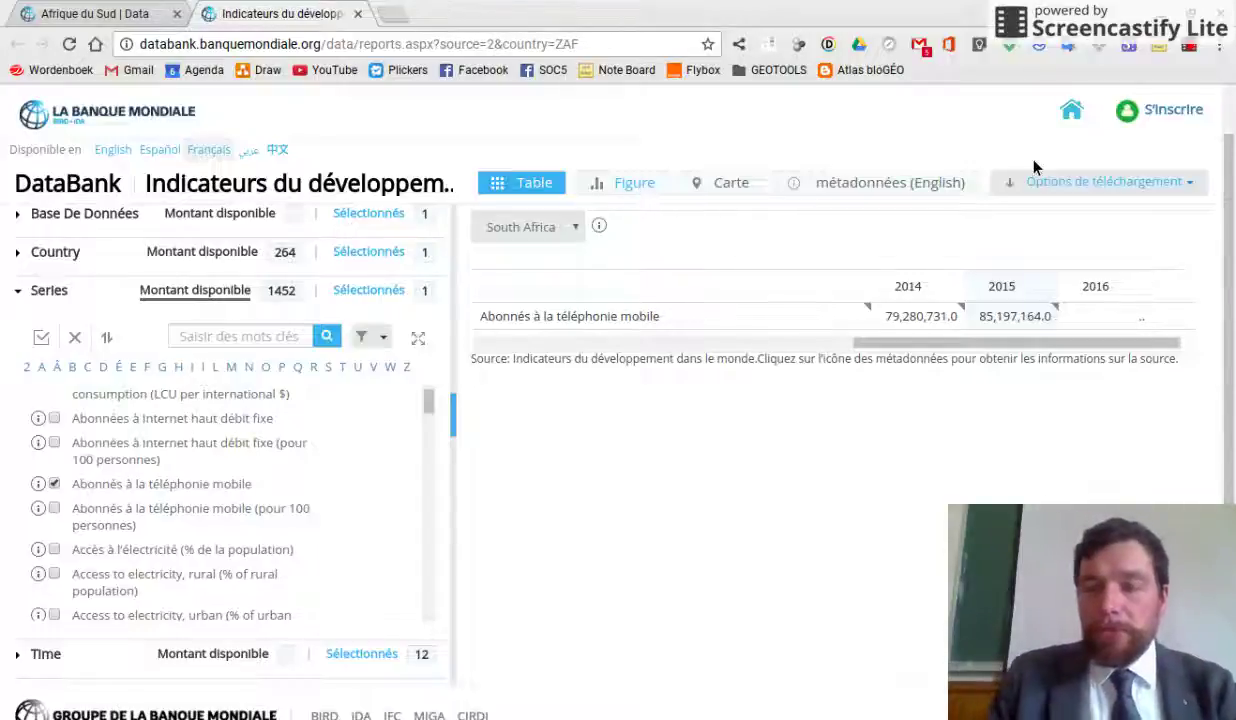
# Download the South Africa mobile subscription report in CSV format
pyautogui.click(1086, 190)
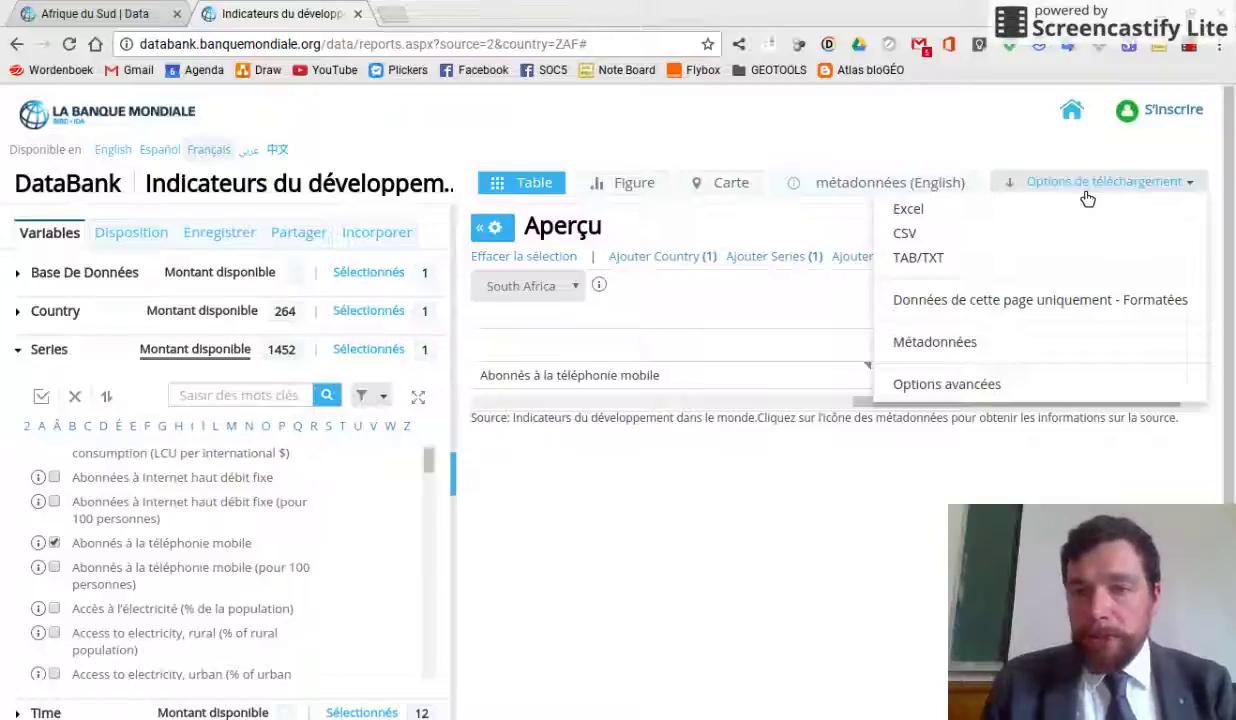
pyautogui.click(933, 238)
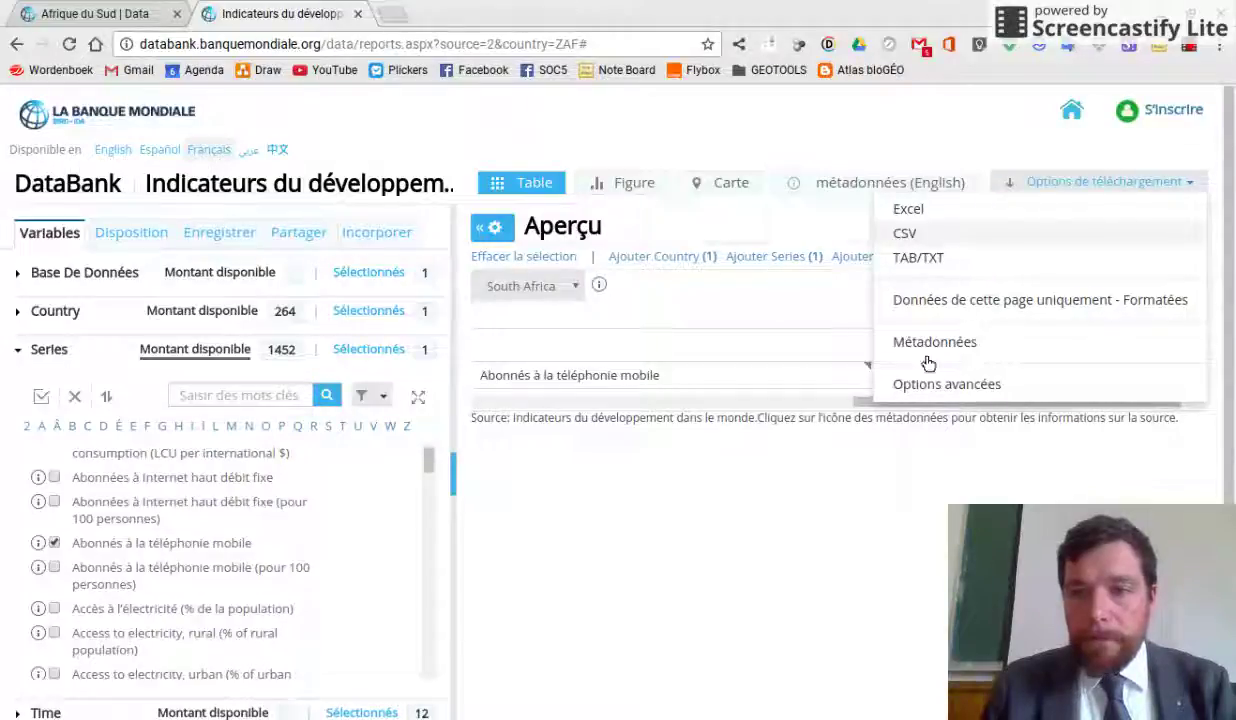
pyautogui.click(933, 240)
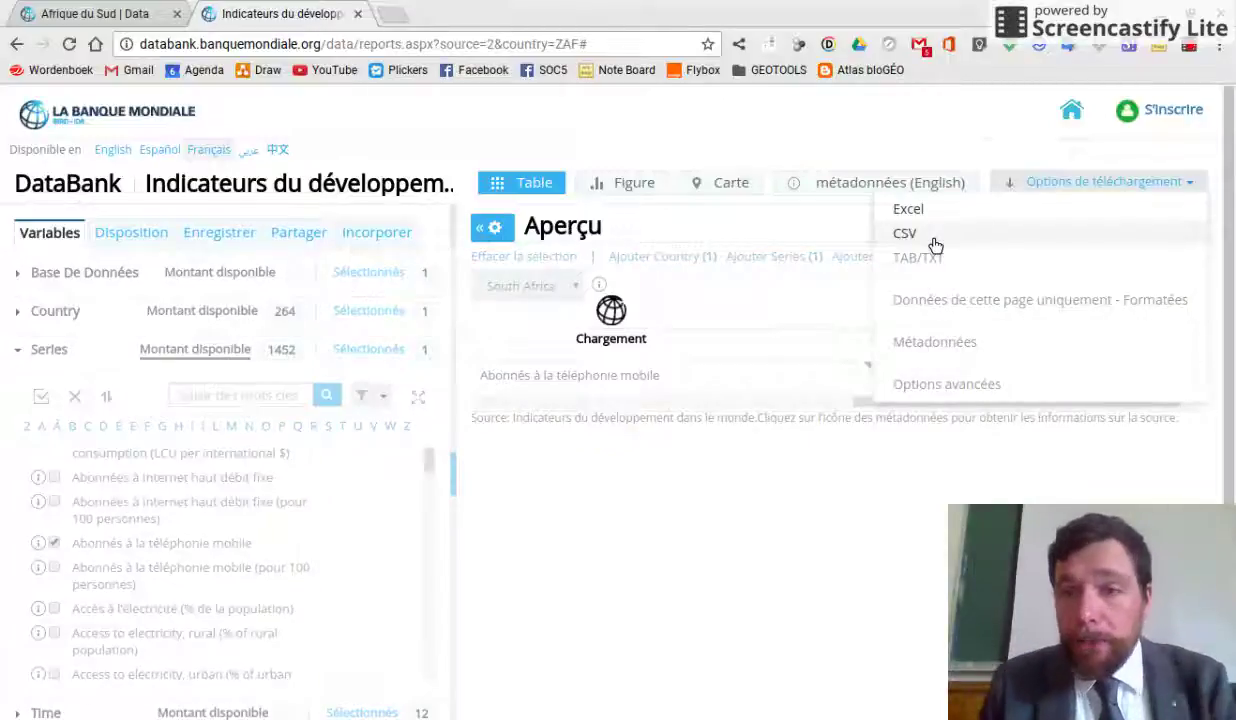